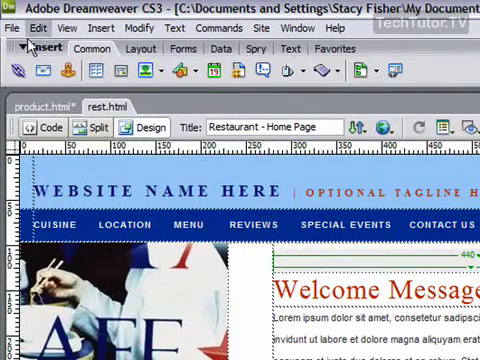
# Step: Open the File menu to reach the Preview in Browser submenu
pyautogui.click(12, 27)
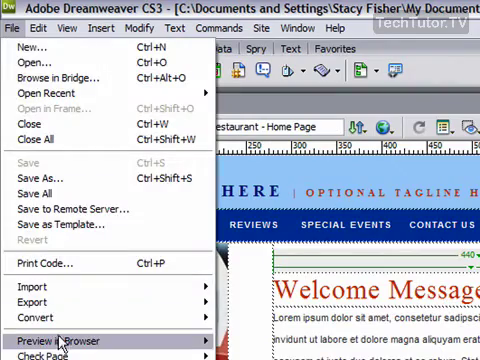
pyautogui.moveTo(64, 263)
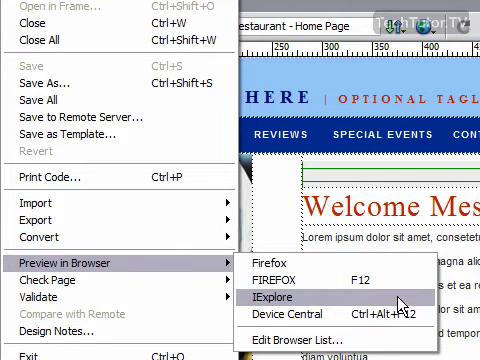
# Step: Choose IExplore to preview the restaurant home page in Internet Explorer
pyautogui.click(401, 302)
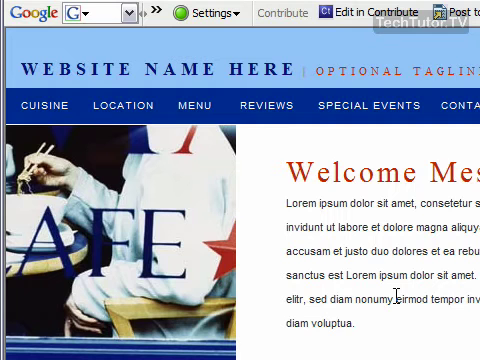